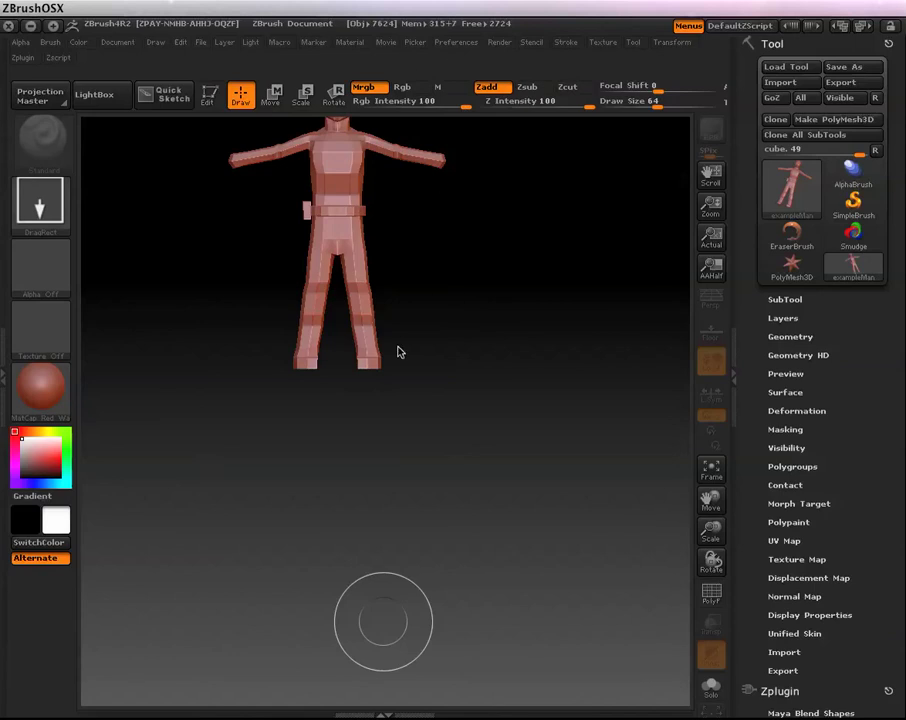
Step: Draw a second exampleMan figure on the canvas and rotate it in 3D
mouse_move(483, 289)
left_mouse_down()
mouse_move(455, 392)
mouse_move(509, 317)
mouse_move(522, 352)
mouse_move(489, 342)
mouse_move(455, 356)
mouse_move(507, 358)
mouse_move(443, 358)
mouse_move(510, 362)
mouse_move(445, 358)
mouse_move(478, 316)
mouse_move(471, 307)
mouse_move(427, 318)
mouse_move(435, 332)
mouse_move(487, 337)
mouse_move(469, 352)
mouse_move(481, 350)
mouse_move(434, 330)
mouse_move(469, 334)
left_mouse_up()
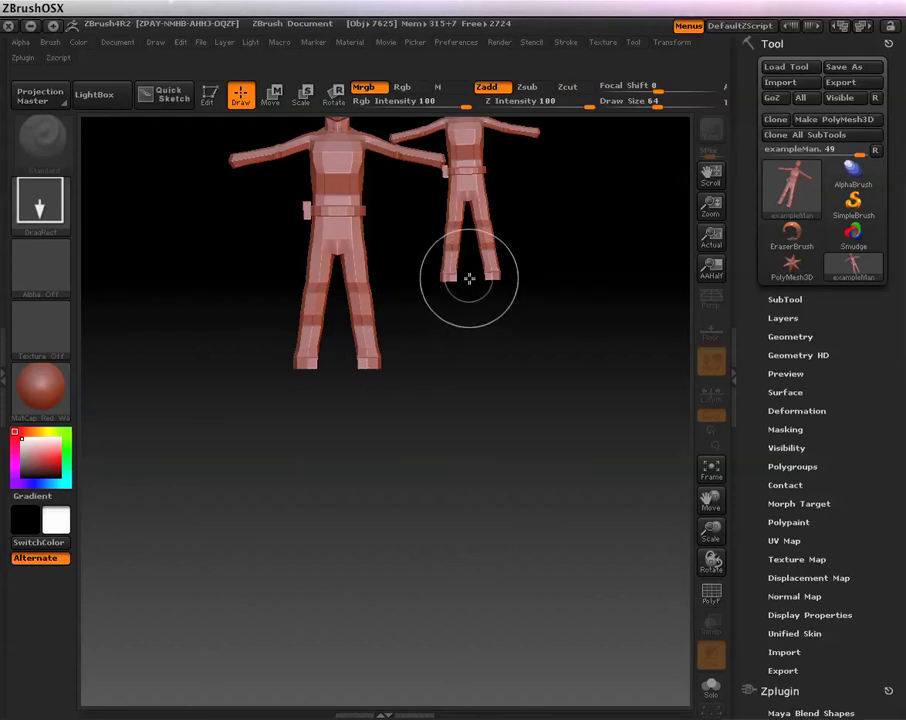
left_click_drag(469, 263, 437, 158)
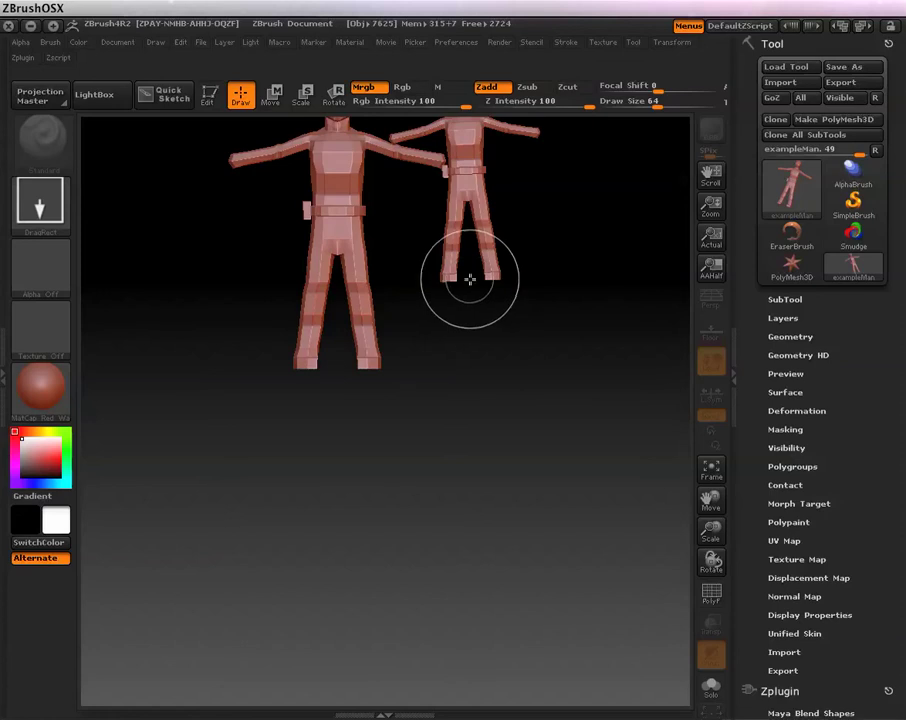
left_click_drag(471, 275, 480, 188)
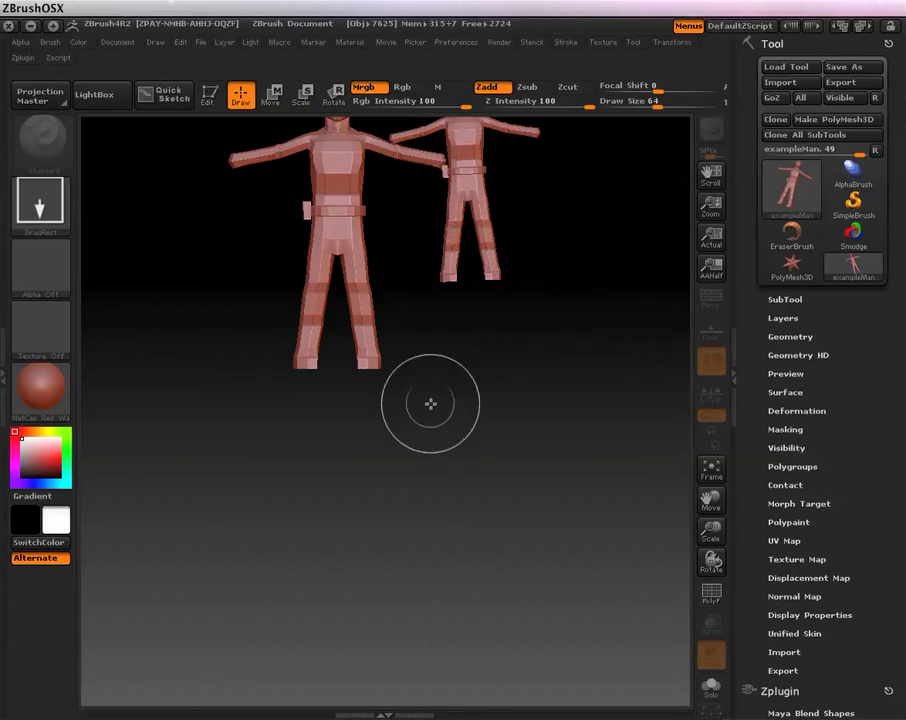
Step: Clear the canvas with Ctrl+N, draw one exampleMan, enter Edit mode and rotate it
key("ctrl+n")
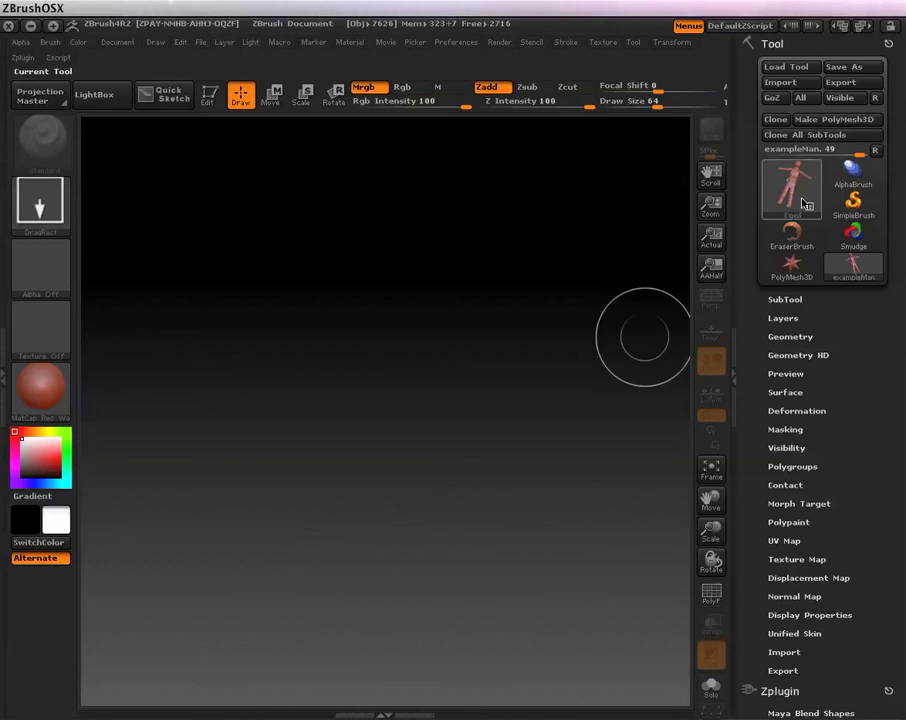
mouse_move(782, 200)
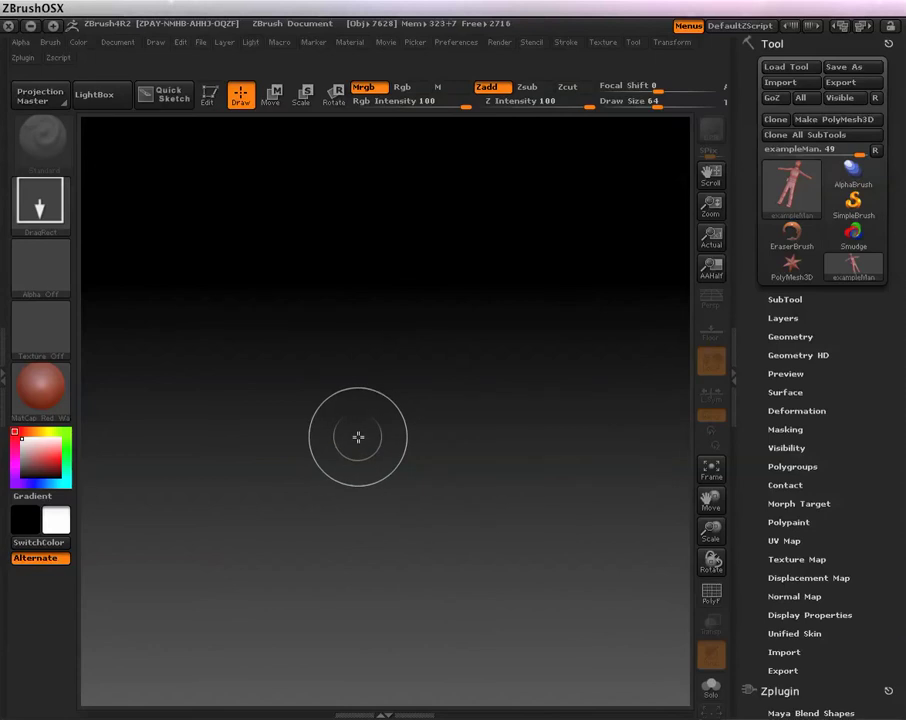
mouse_move(358, 437)
left_mouse_down()
mouse_move(376, 454)
mouse_move(378, 488)
mouse_move(356, 497)
mouse_move(359, 504)
left_mouse_up()
key("t")
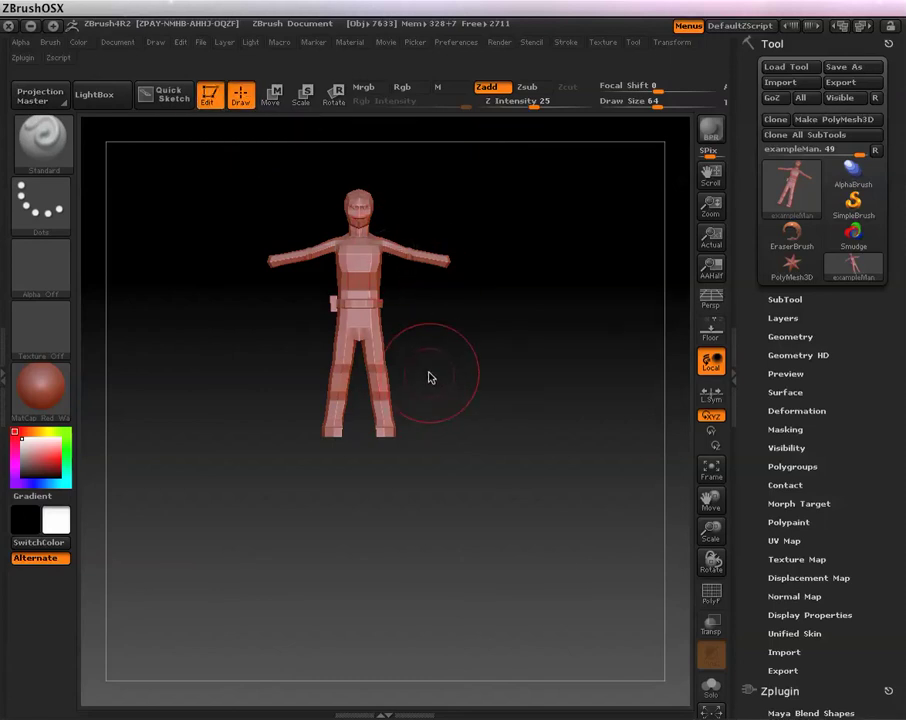
mouse_move(430, 377)
left_mouse_down()
mouse_move(491, 467)
mouse_move(447, 433)
mouse_move(449, 449)
mouse_move(478, 437)
mouse_move(478, 468)
left_mouse_up()
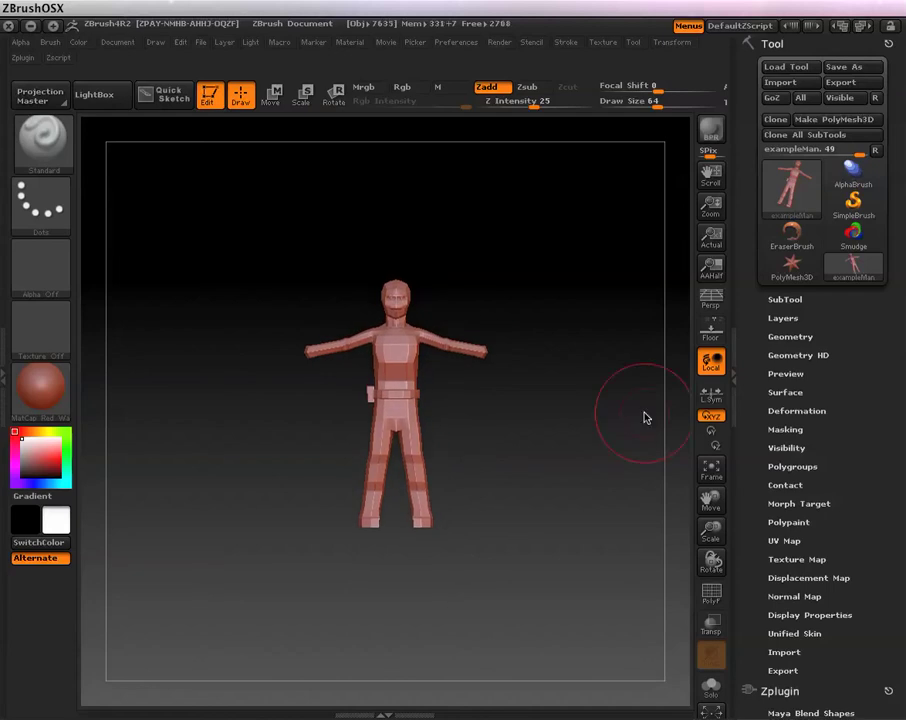
Step: Expand Tool > SubTool to show the model's subtool list
left_click(786, 300)
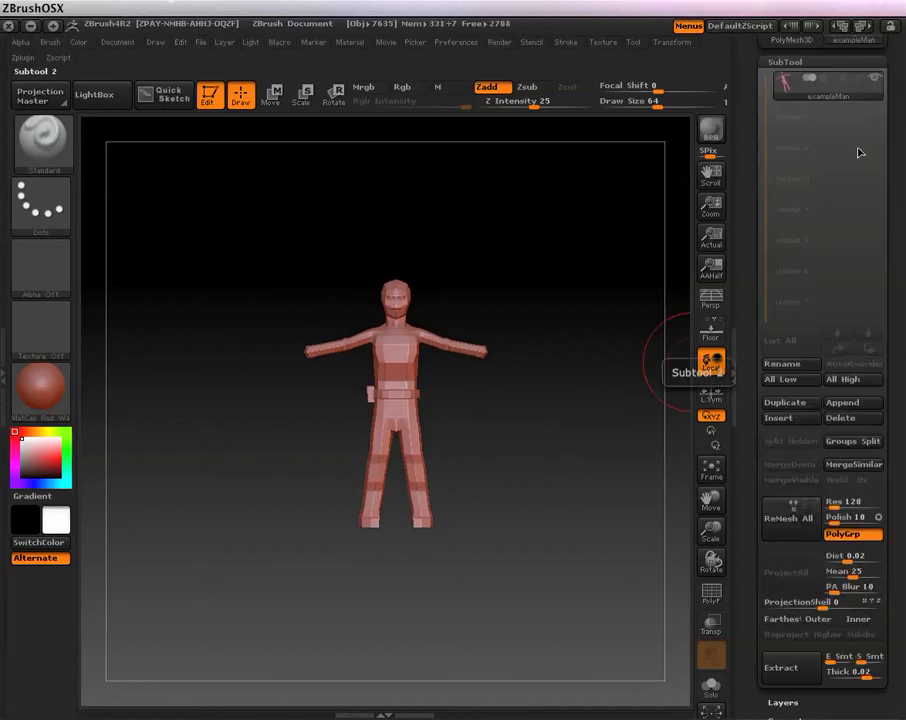
left_click_drag(890, 152, 894, 204)
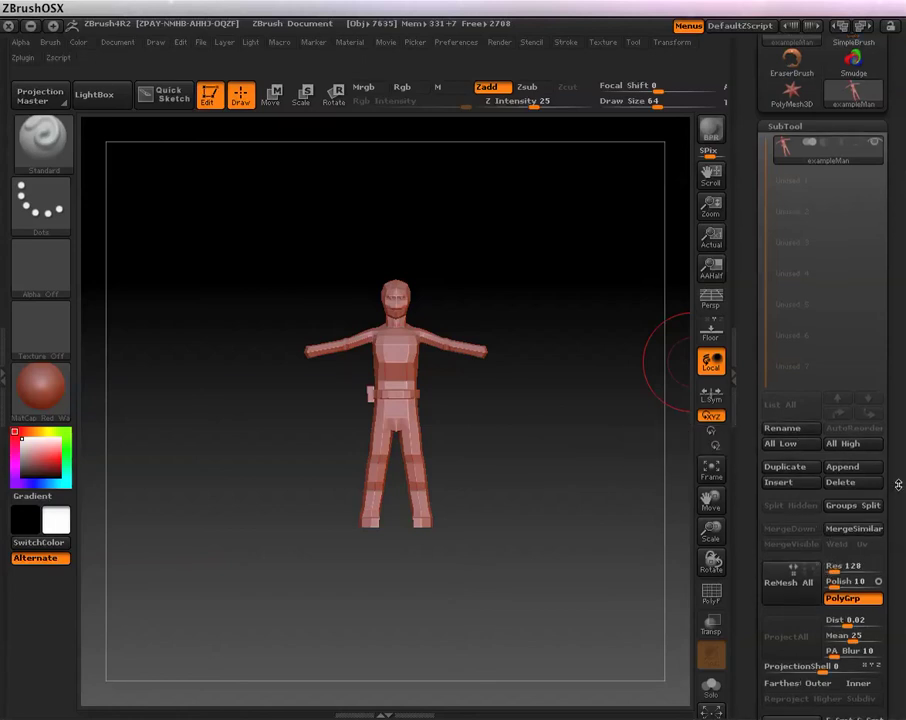
mouse_move(894, 502)
left_mouse_down()
mouse_move(901, 327)
mouse_move(900, 481)
left_mouse_up()
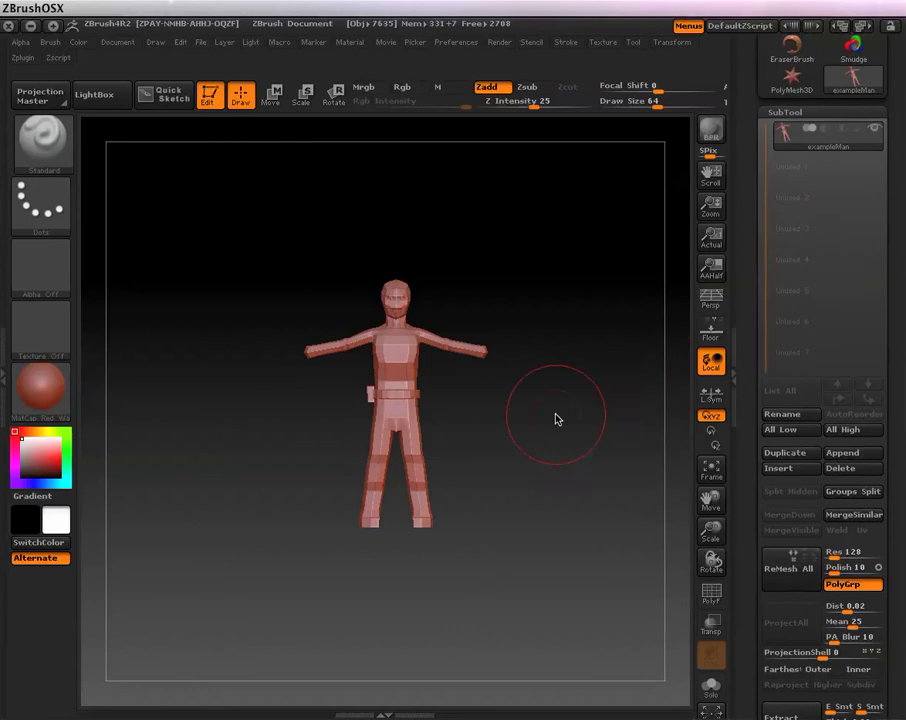
Step: Turn the model through side and front views and confirm exampleMan is the only subtool
left_click_drag(514, 462, 589, 459)
left_click_drag(451, 411, 603, 404)
left_click_drag(459, 418, 512, 472)
left_click_drag(531, 362, 537, 413, "alt")
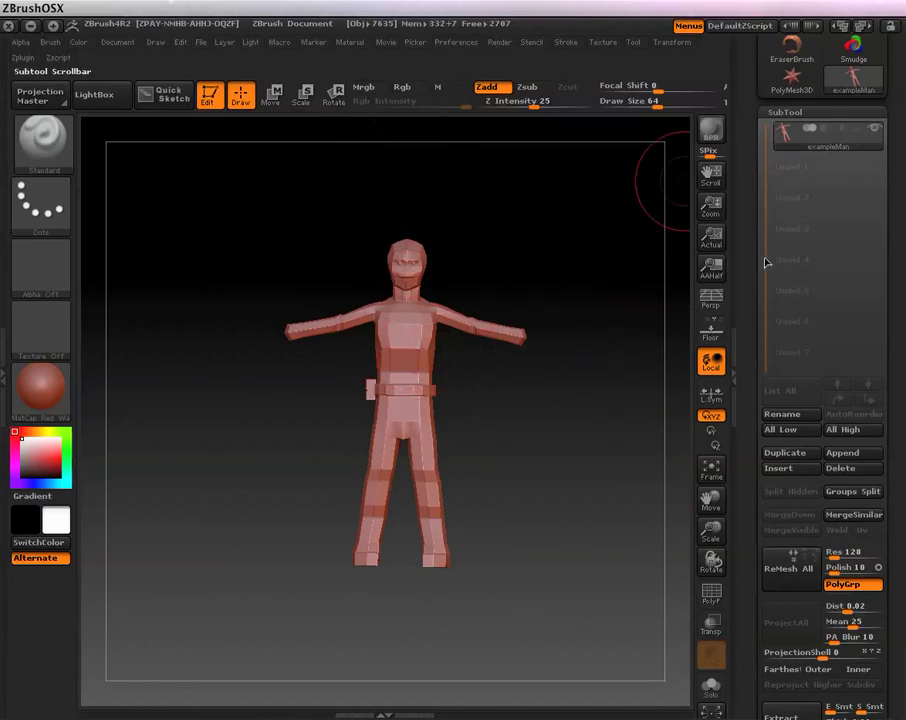
mouse_move(824, 146)
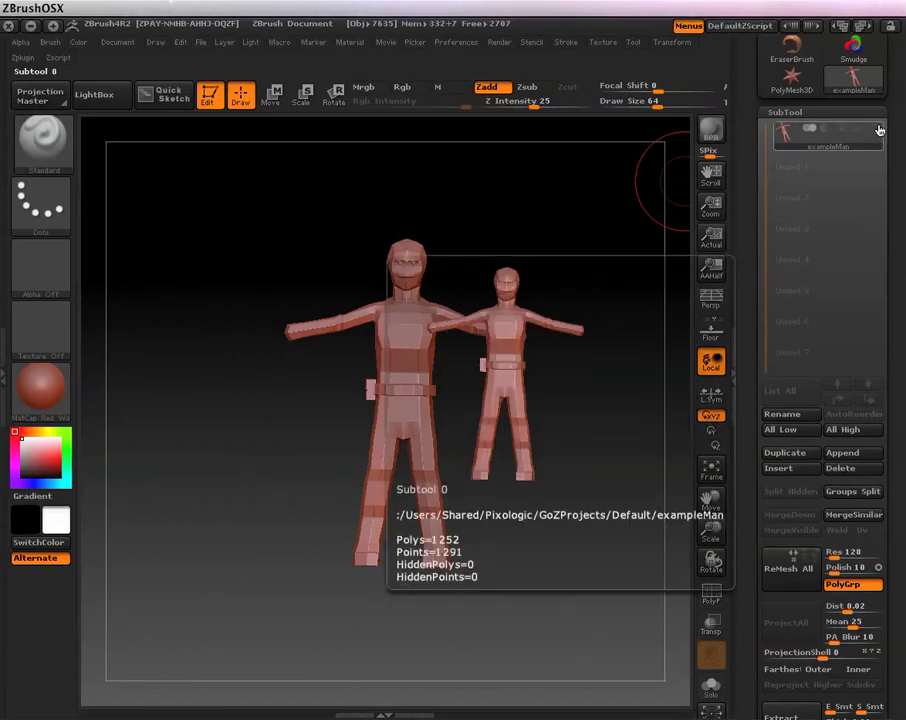
scroll(830, 300, "down", 10)
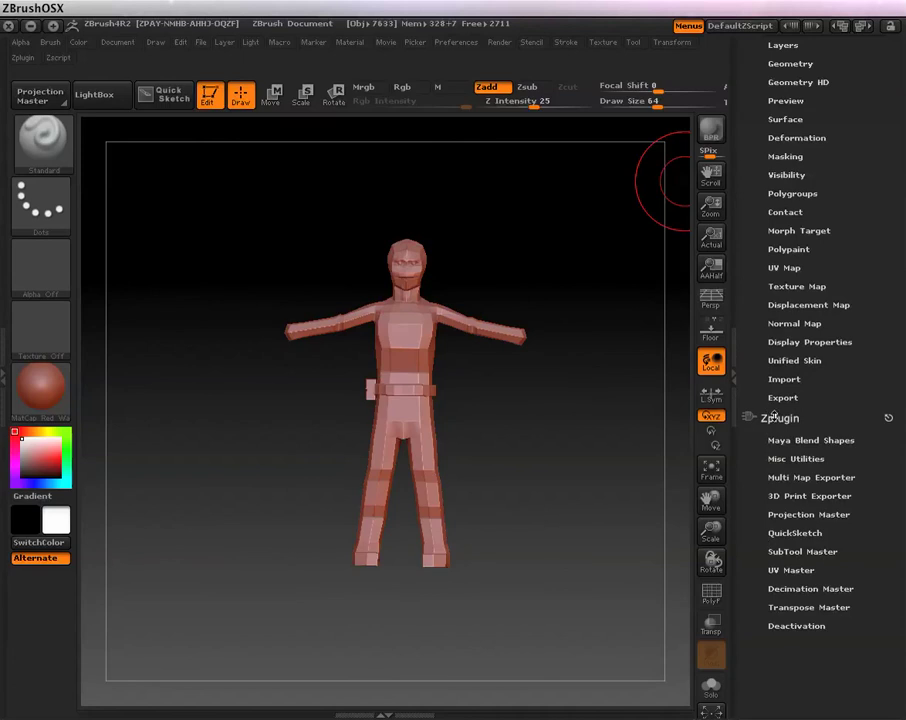
Step: Collapse Zplugin, expand Tool > Polygroups and turn on PolyF wireframe display
left_click(774, 416)
scroll(826, 222, "up", 2)
left_click(792, 240)
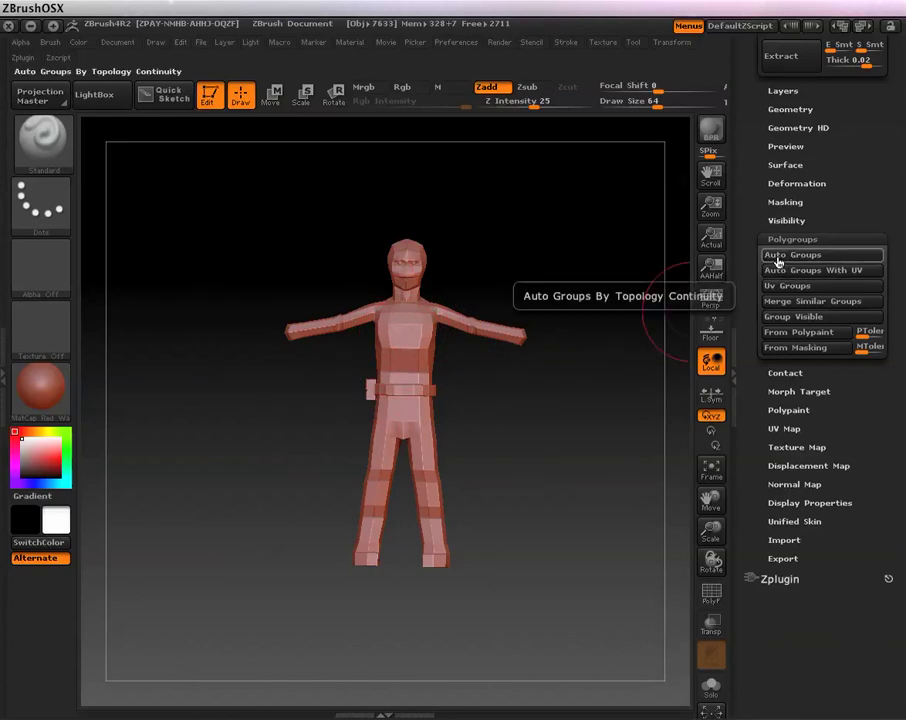
left_click(712, 593)
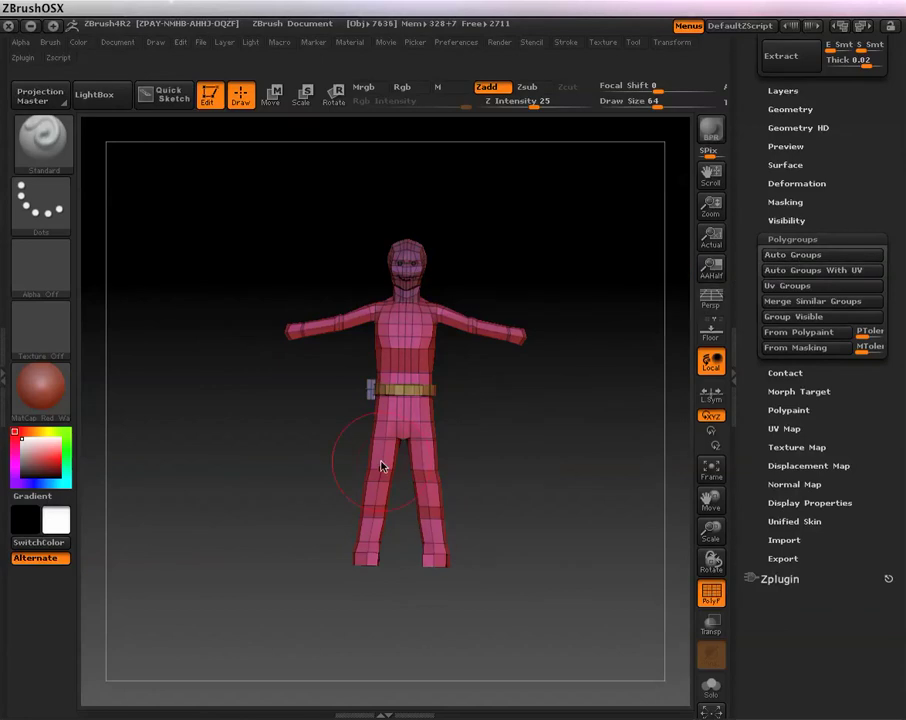
Step: Fit the exampleMan to the view and rotate it between side and front views
left_click_drag(487, 418, 527, 447, "alt")
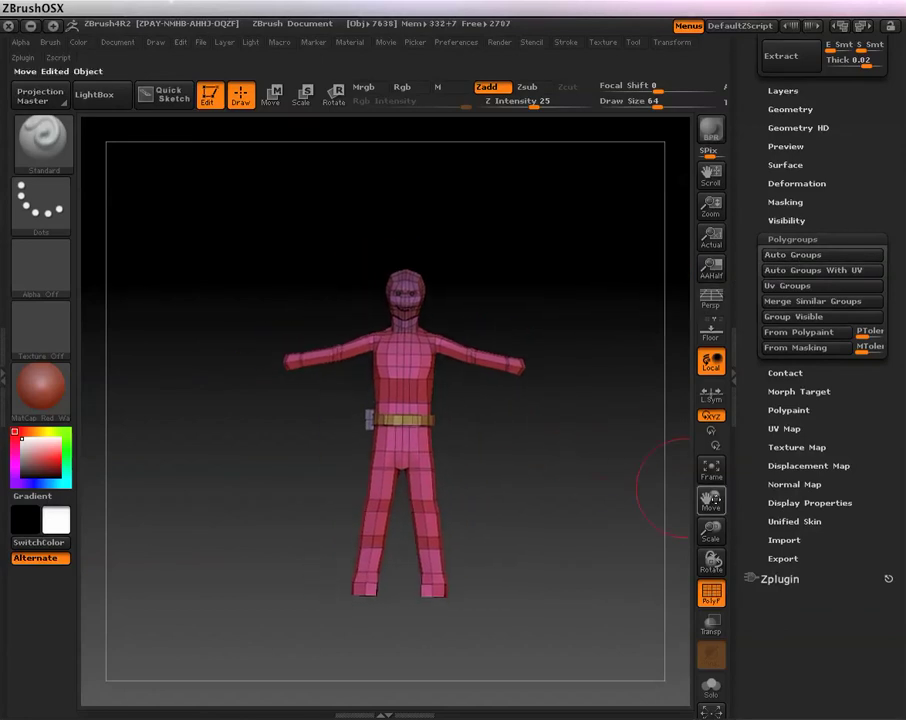
left_click(710, 469)
left_click_drag(535, 408, 647, 303)
scroll(890, 220, "up", 3)
scroll(890, 220, "up", 5)
scroll(888, 346, "down", 3)
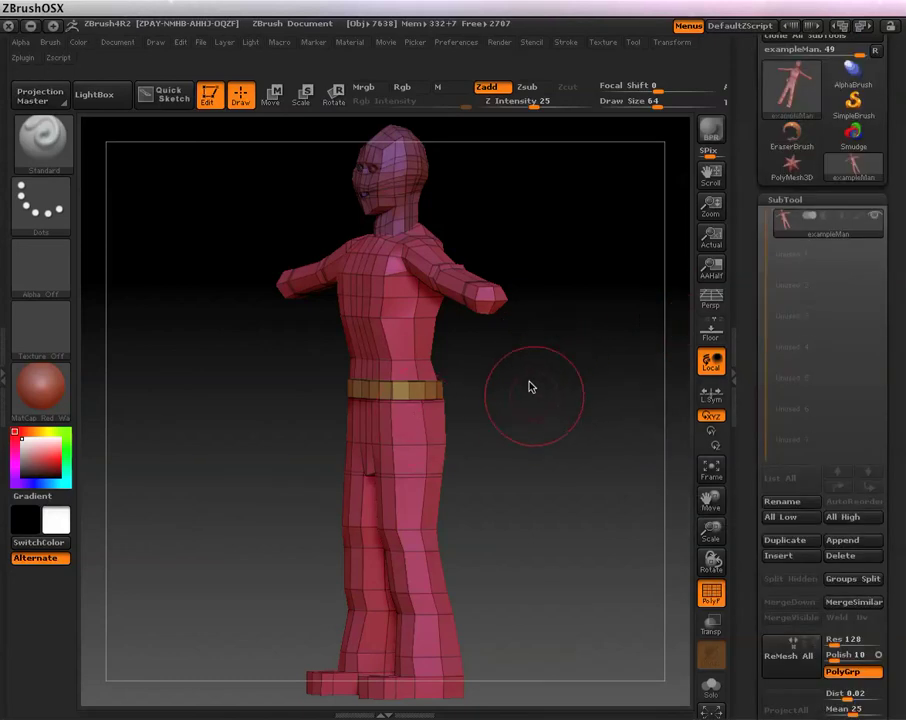
left_click_drag(507, 381, 597, 376)
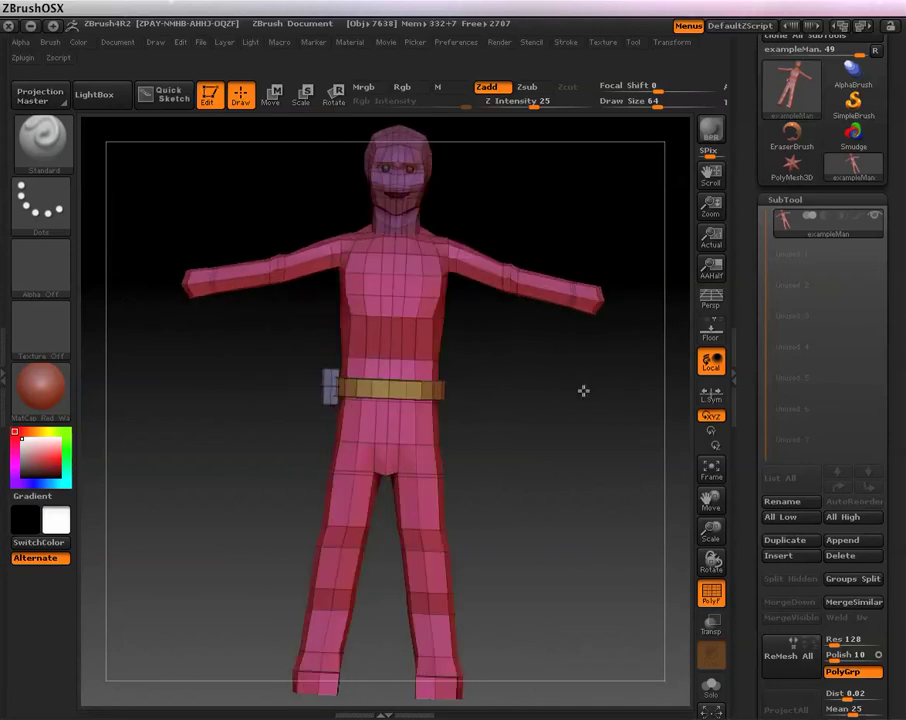
left_click_drag(583, 391, 633, 394)
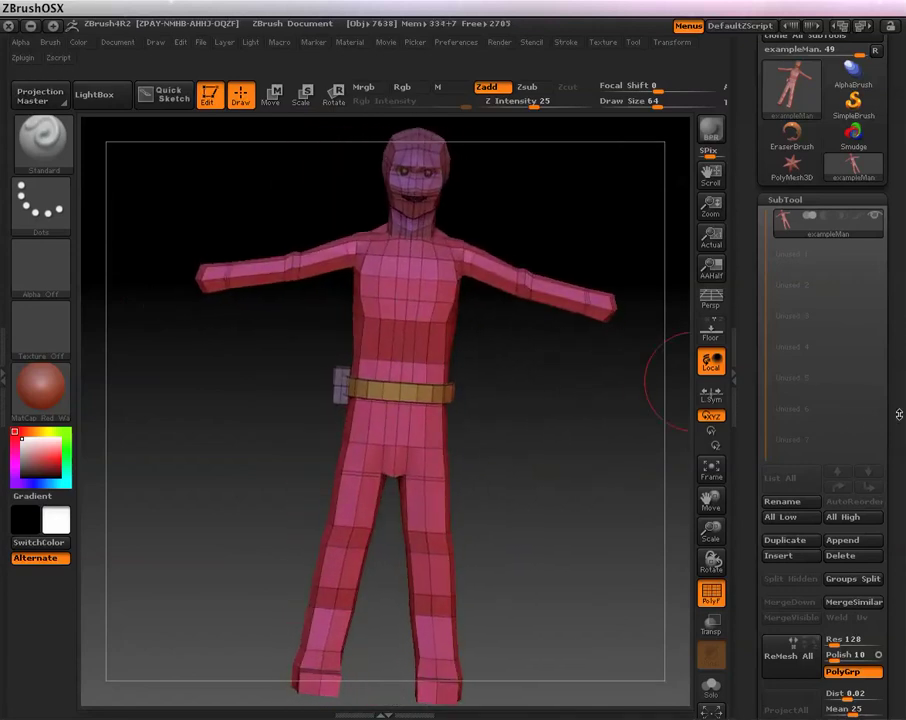
Step: Scroll the Tool palette to bring the Geometry and Polygroups subpalettes into view
left_click_drag(898, 414, 901, 239)
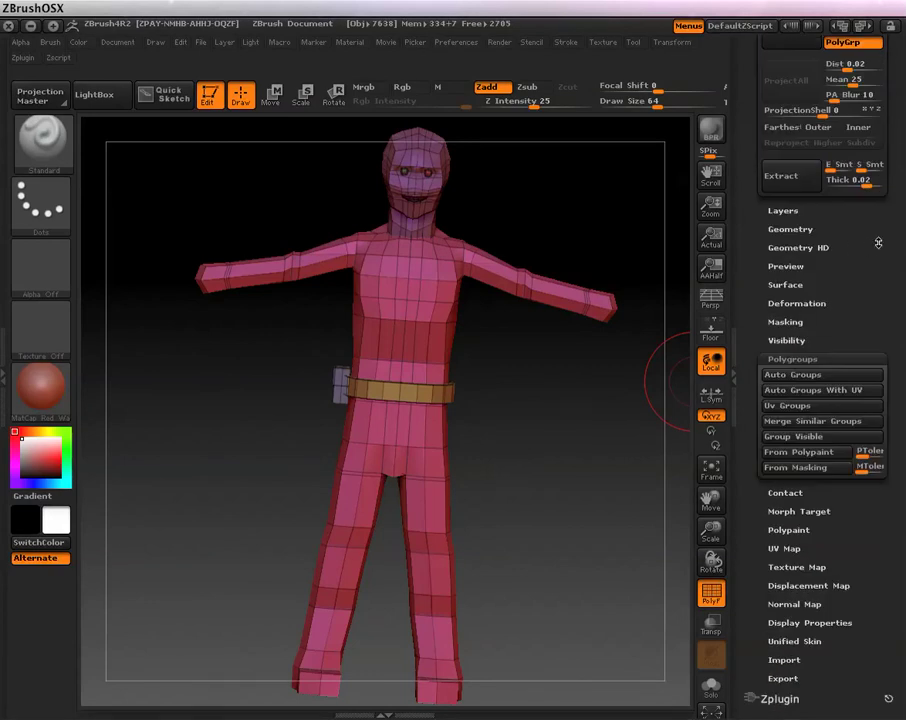
left_click_drag(878, 242, 885, 435)
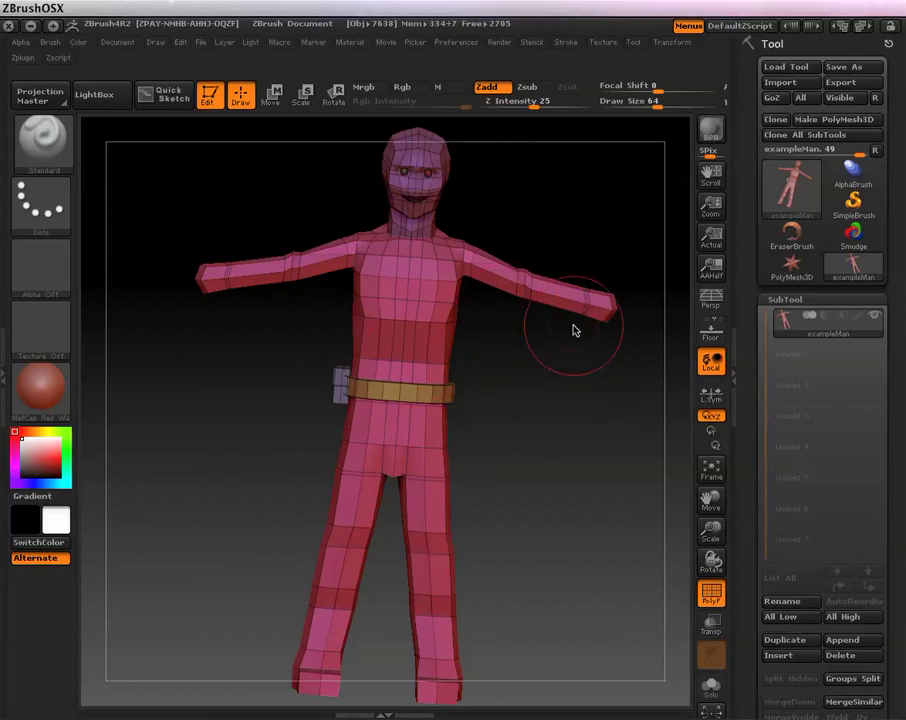
scroll(895, 205, "down", 10)
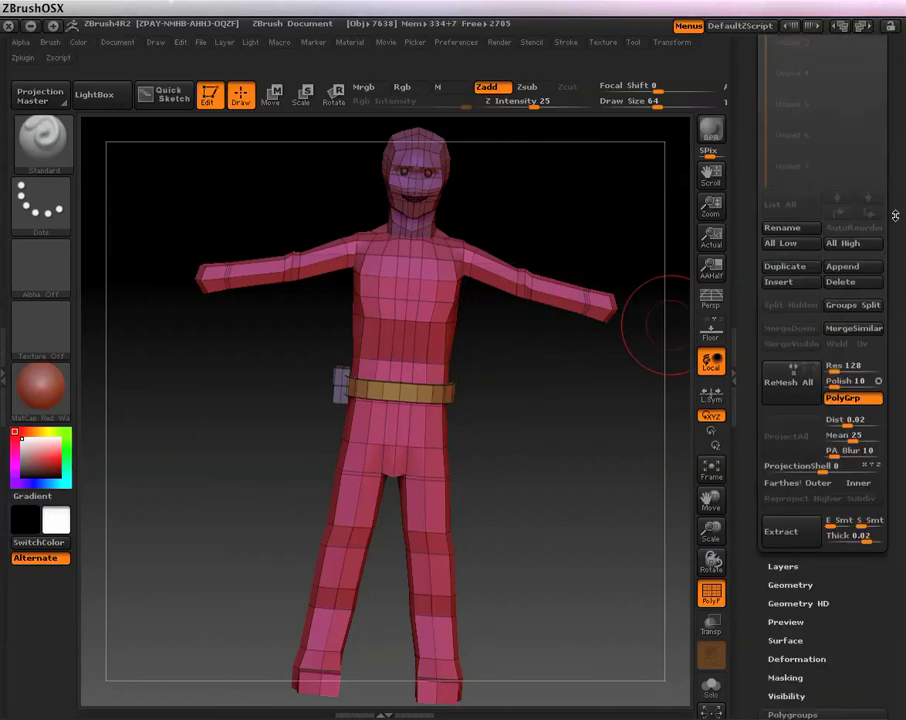
scroll(895, 205, "down", 8)
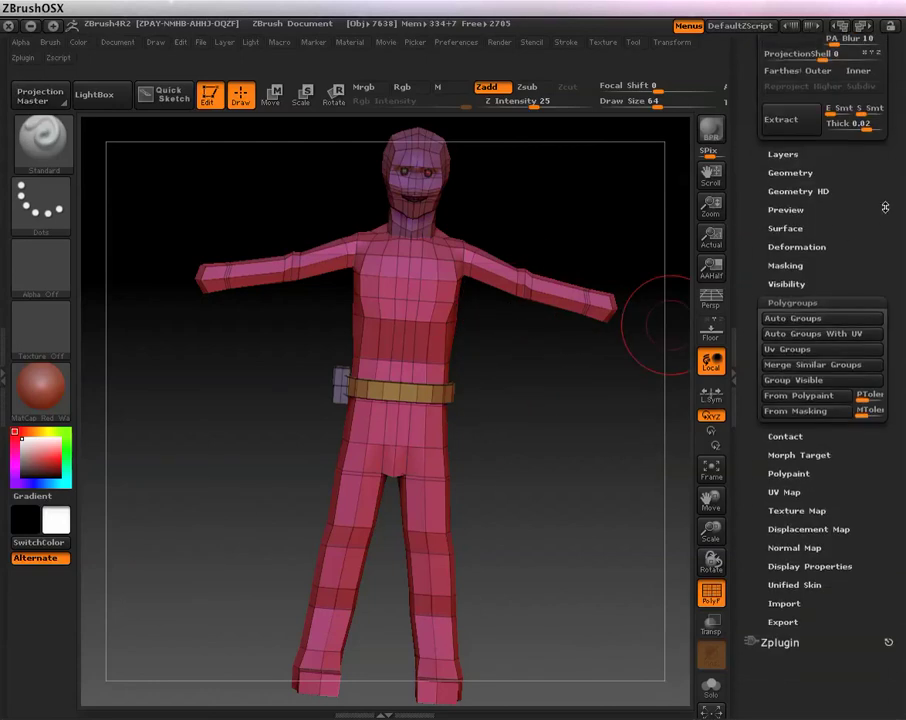
scroll(885, 207, "up", 6)
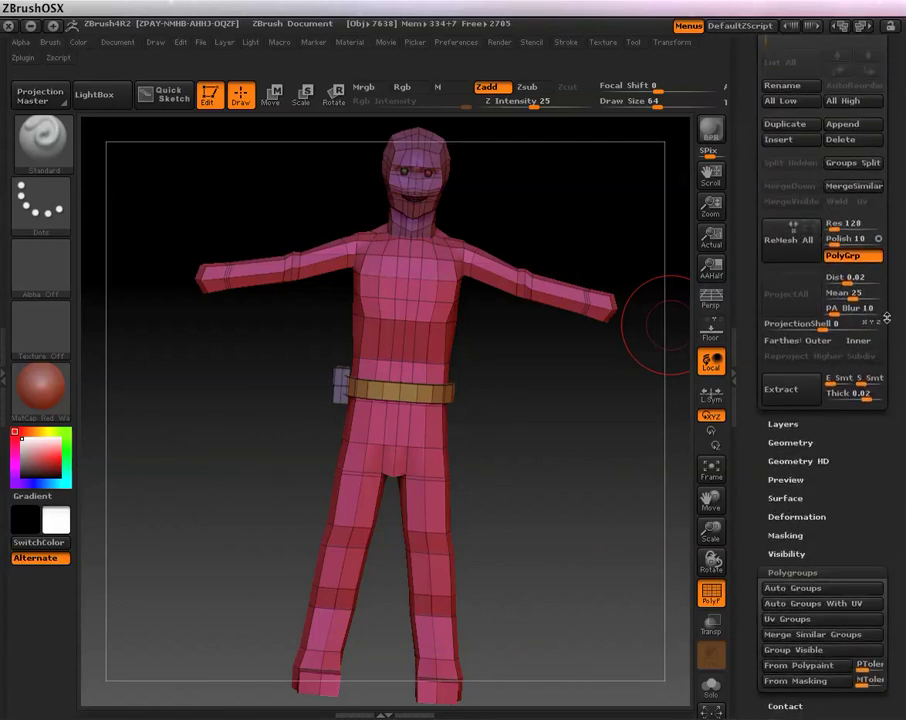
Step: Expand Tool > Geometry, Divide the mesh for more subdivision levels, then tilt the view
left_click(790, 442)
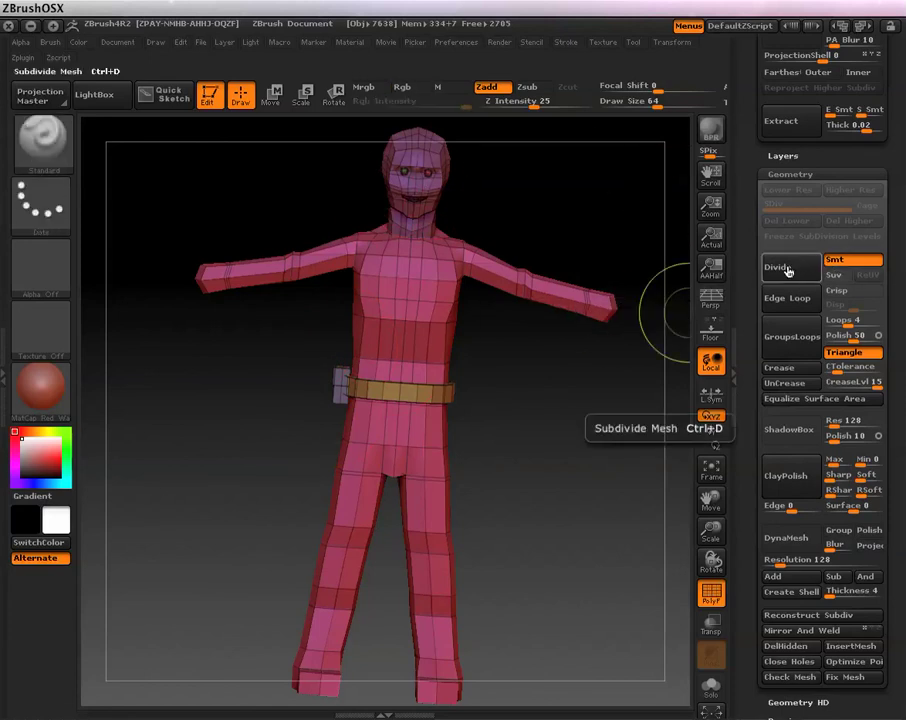
left_click(788, 271)
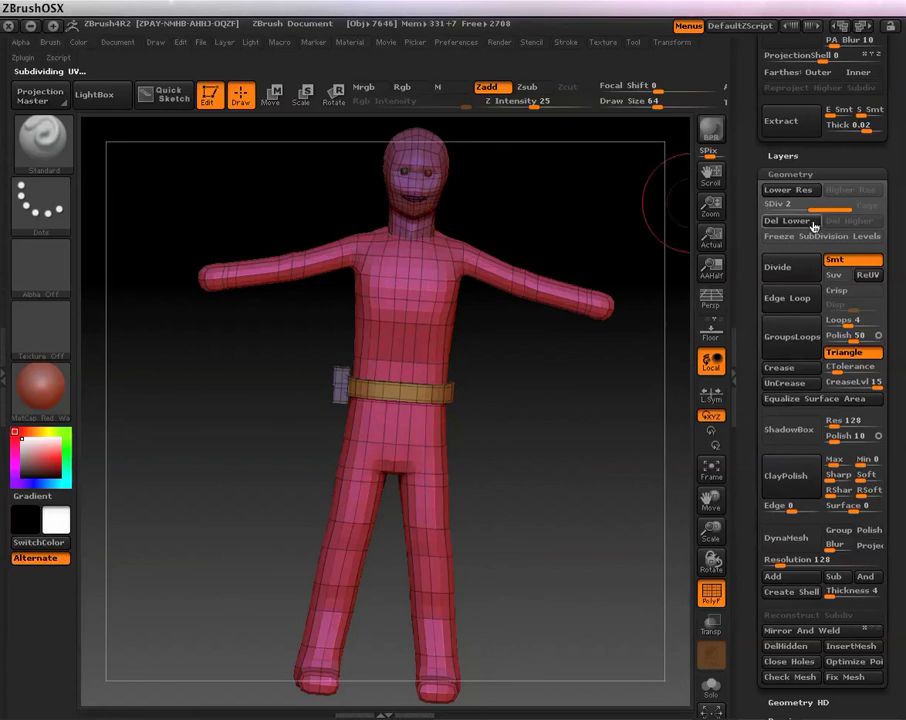
left_click(785, 275)
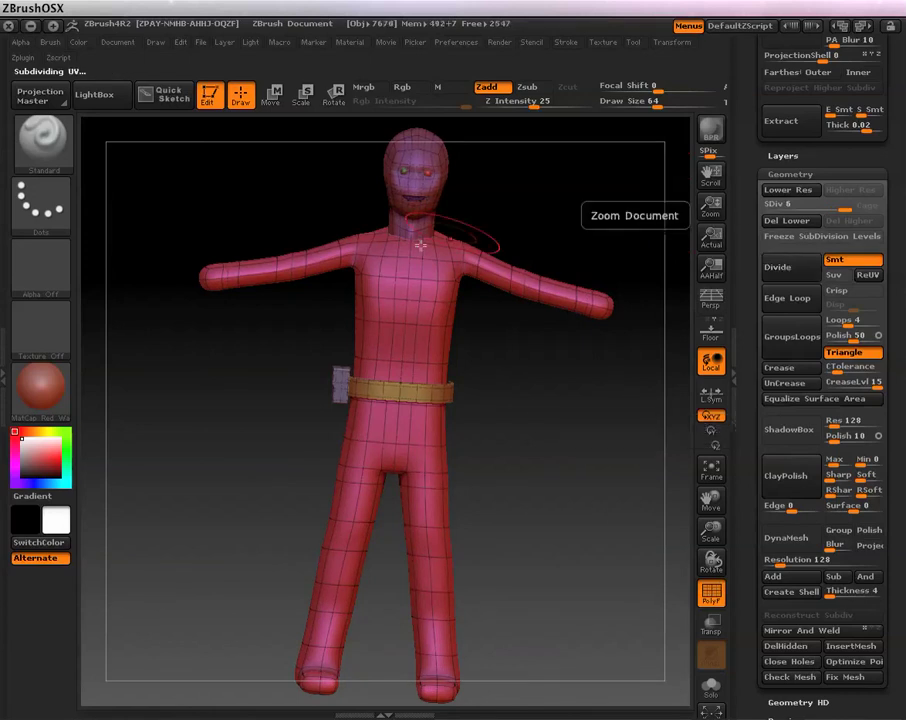
mouse_move(546, 394)
left_mouse_down()
mouse_move(495, 380)
mouse_move(449, 421)
mouse_move(422, 411)
mouse_move(550, 419)
mouse_move(556, 370)
mouse_move(507, 380)
mouse_move(453, 421)
mouse_move(512, 400)
mouse_move(538, 379)
left_mouse_up()
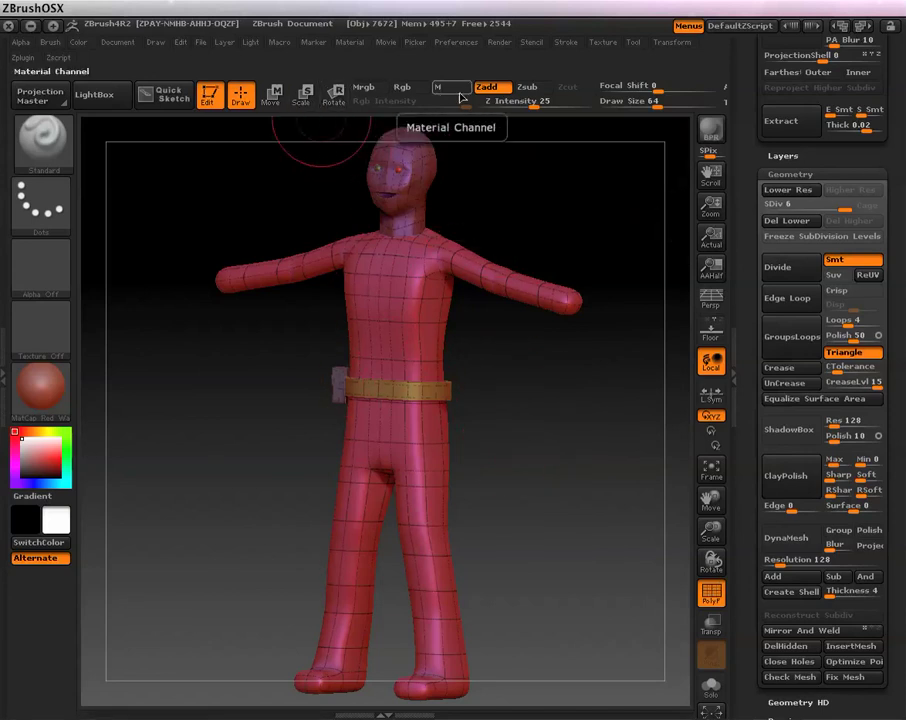
Step: Set Focal Shift to -24 and hide everything except the body polygroup
left_click_drag(663, 89, 644, 89)
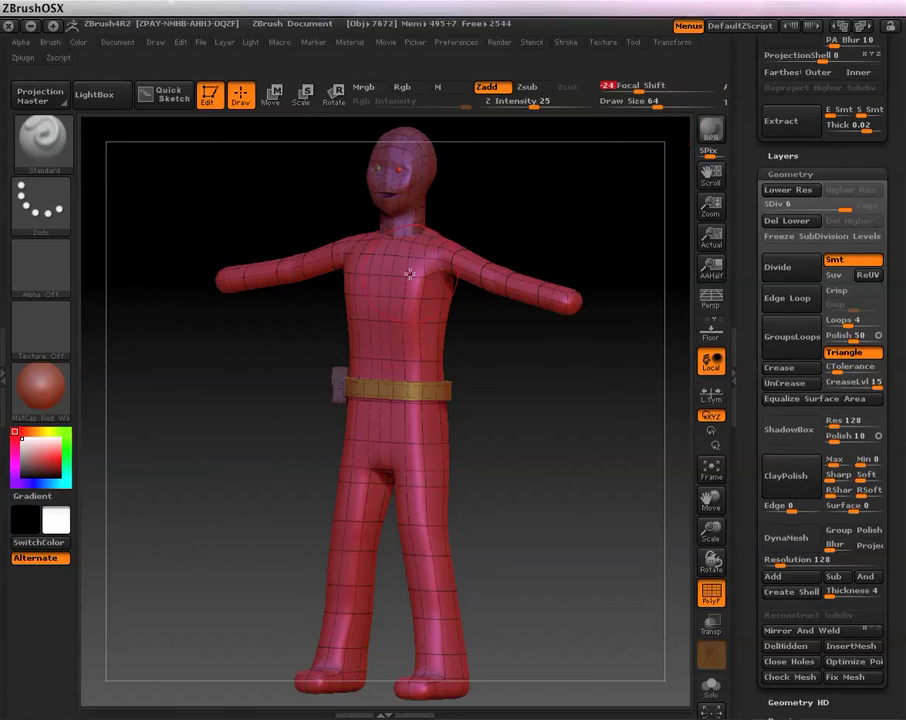
key("ctrl+shift")
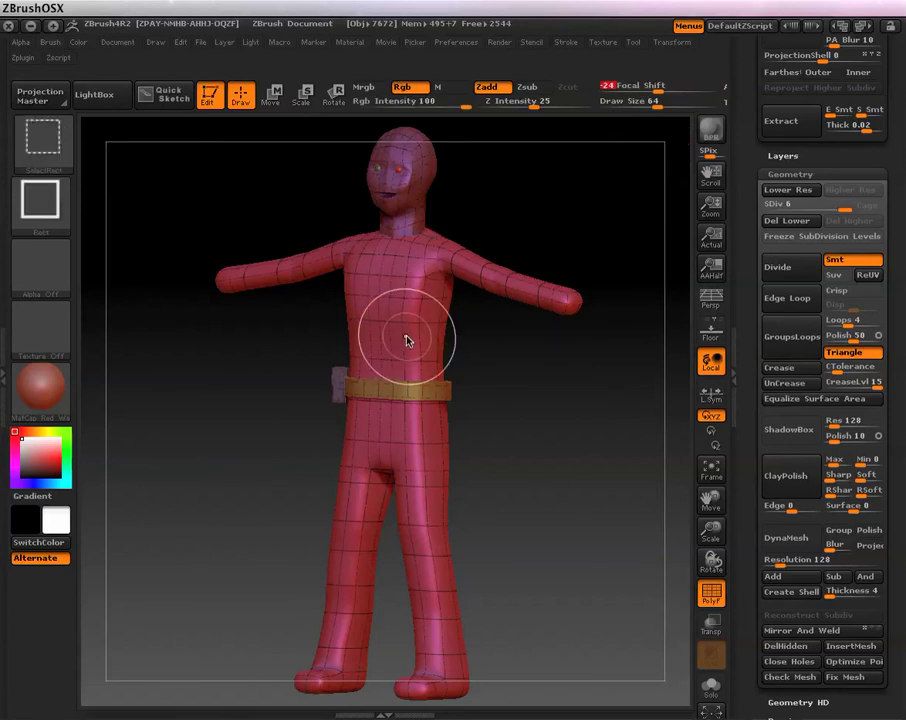
left_click(402, 328, "ctrl+shift")
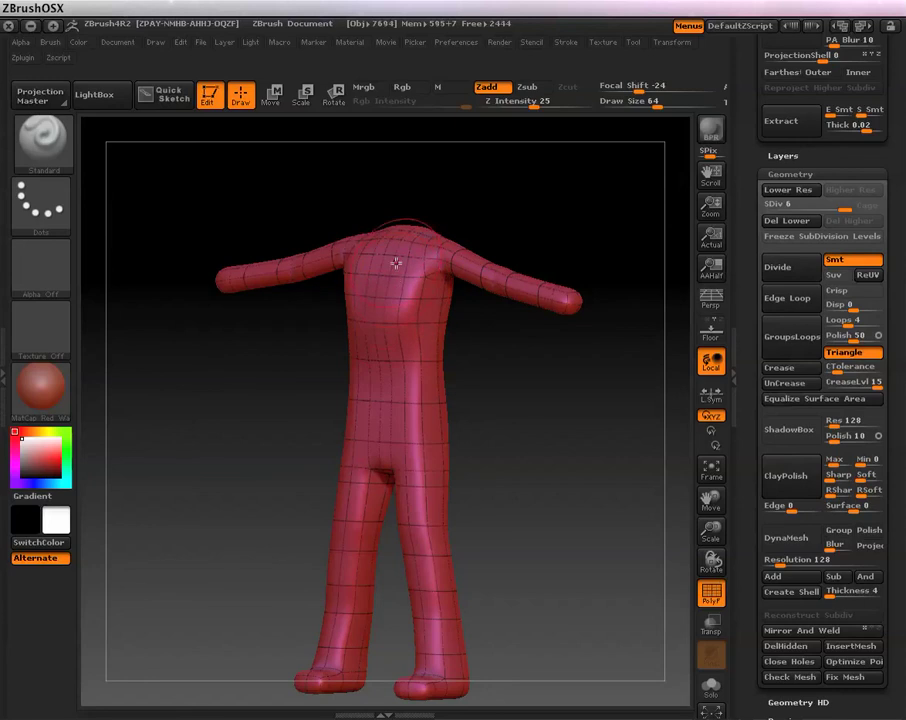
Step: Reduce Draw Size to 28 and sculpt a bulge on the right chest
key("space")
left_click(403, 258)
type("0")
left_click(400, 249)
type("5")
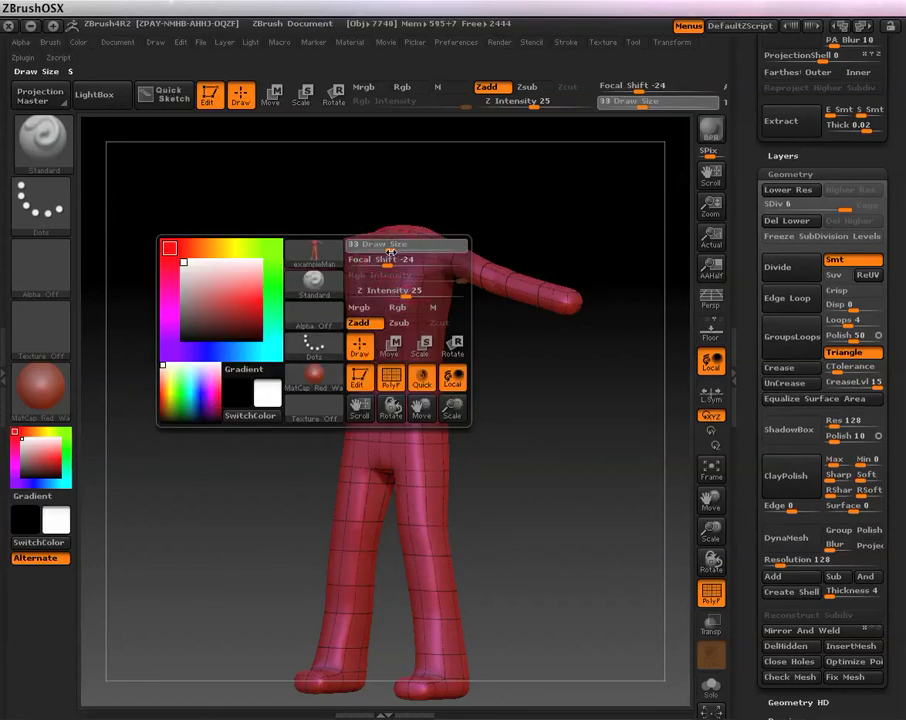
key("Return")
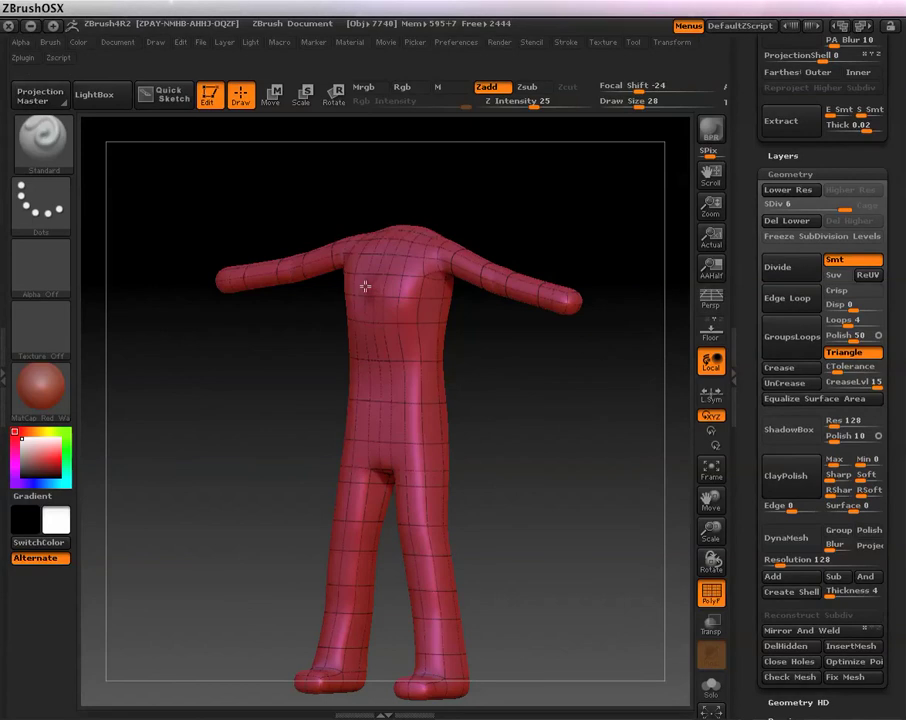
left_click_drag(403, 288, 401, 260)
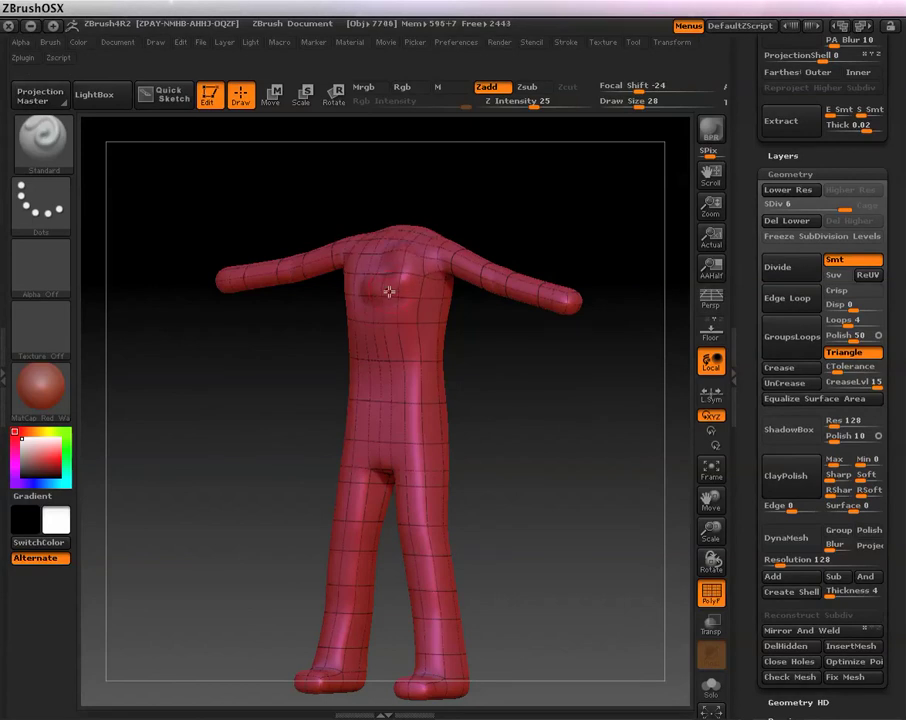